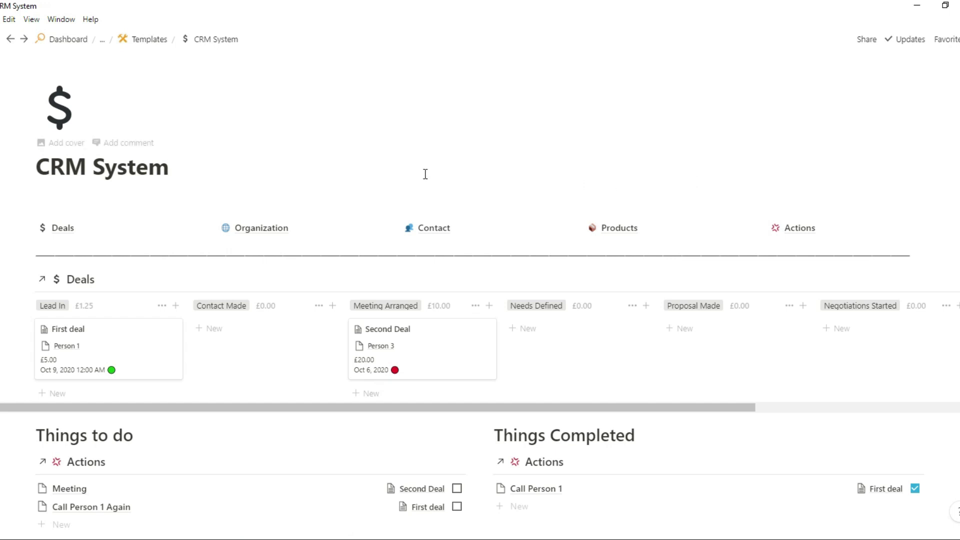
# Scroll down the CRM System page to review the Actions lists.
pyautogui.scroll(-1, 425, 174)
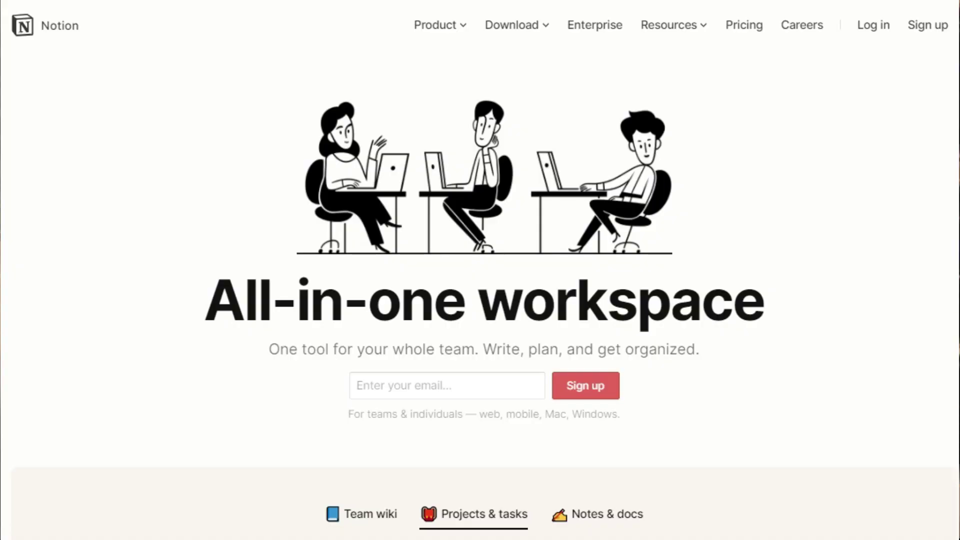
pyautogui.scroll(-3, 480, 300)
pyautogui.scroll(-12, 480, 270)
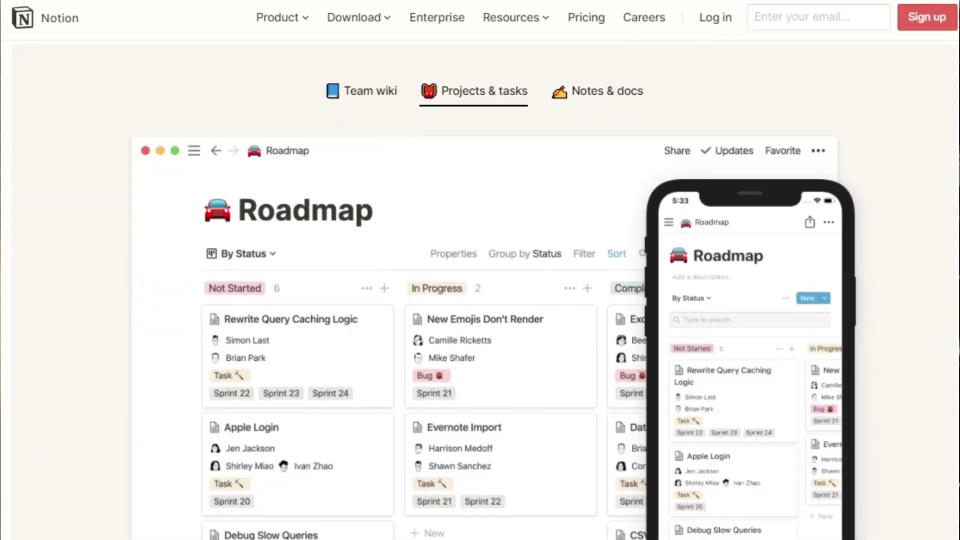
pyautogui.scroll(-3, 481, 270)
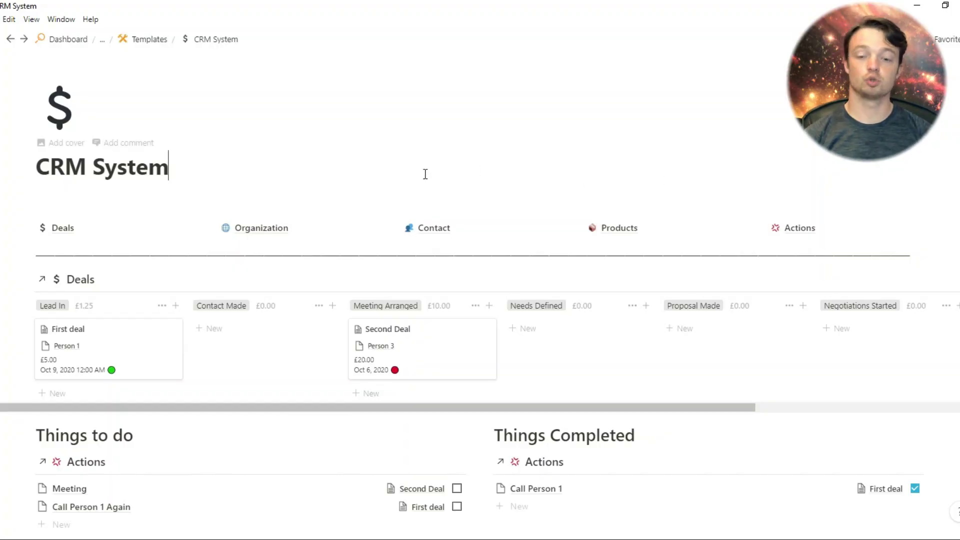
pyautogui.scroll(-1, 425, 173)
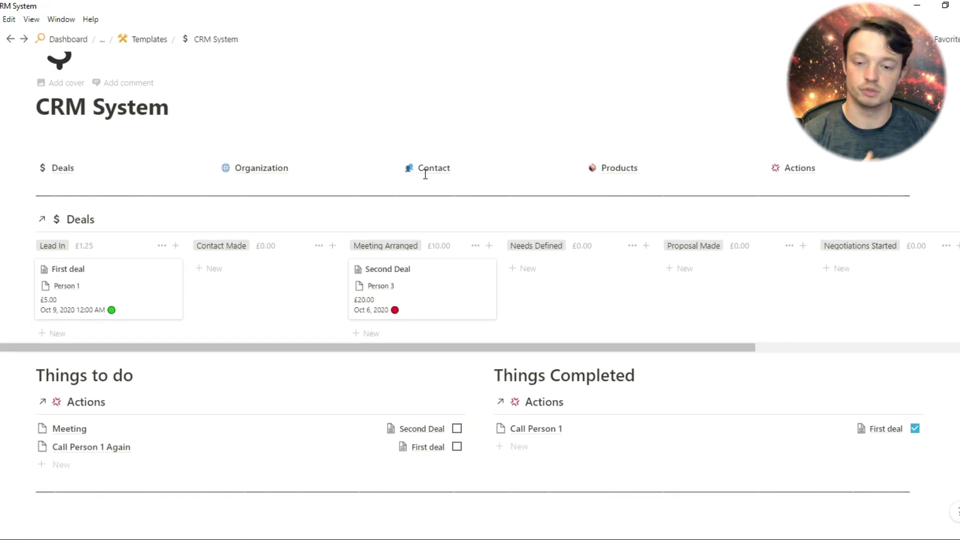
pyautogui.scroll(1, 425, 179)
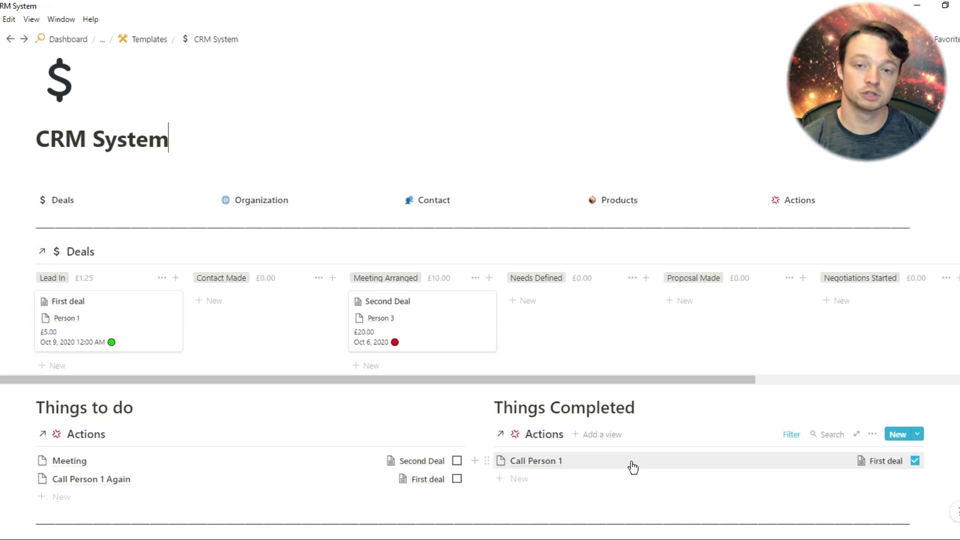
# Check the Done filters on Things Completed and Things to do, then open the Deals database page.
pyautogui.click(790, 438)
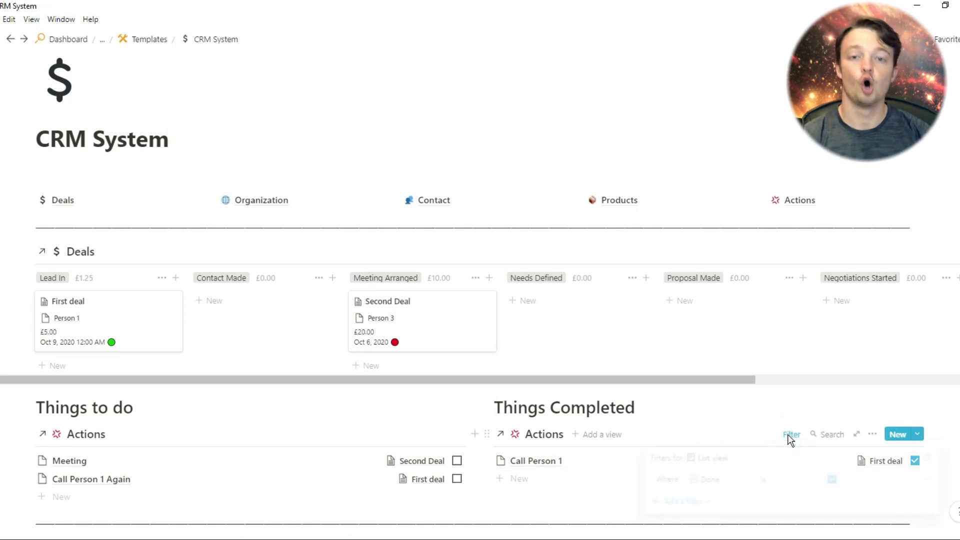
pyautogui.click(707, 427)
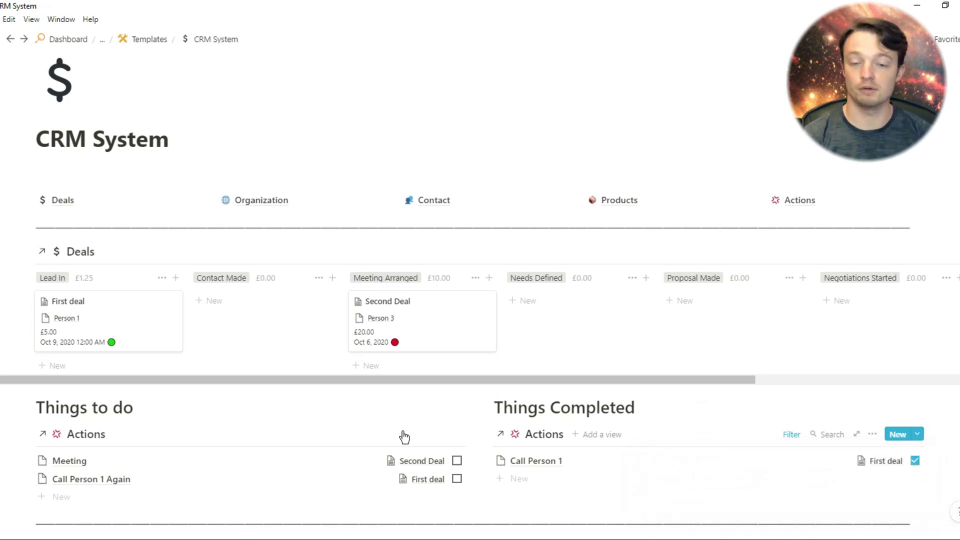
pyautogui.click(334, 435)
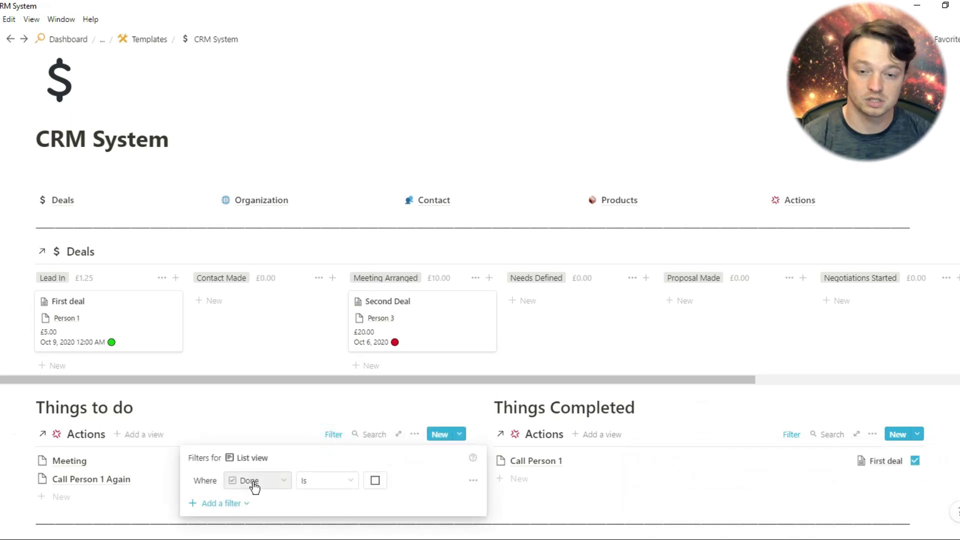
pyautogui.click(348, 392)
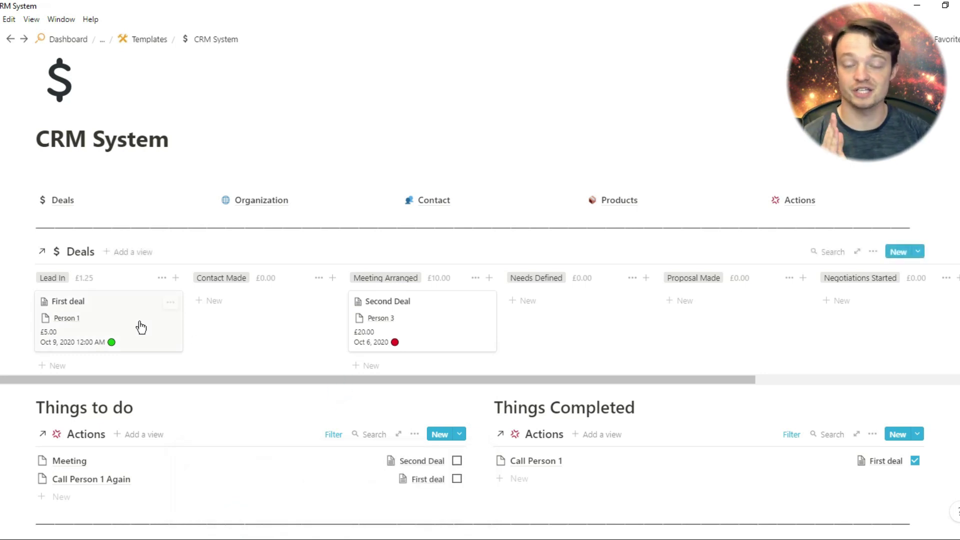
pyautogui.click(101, 207)
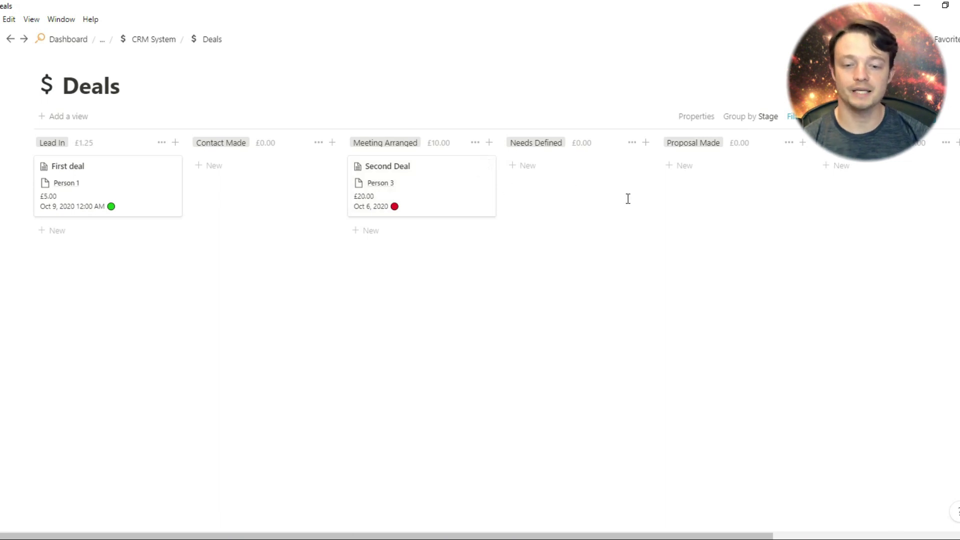
# Scroll across the Deals board stages, return to CRM System, and glance at the Deals options menu.
pyautogui.hscroll(2, 628, 198)
pyautogui.hscroll(3, 628, 199)
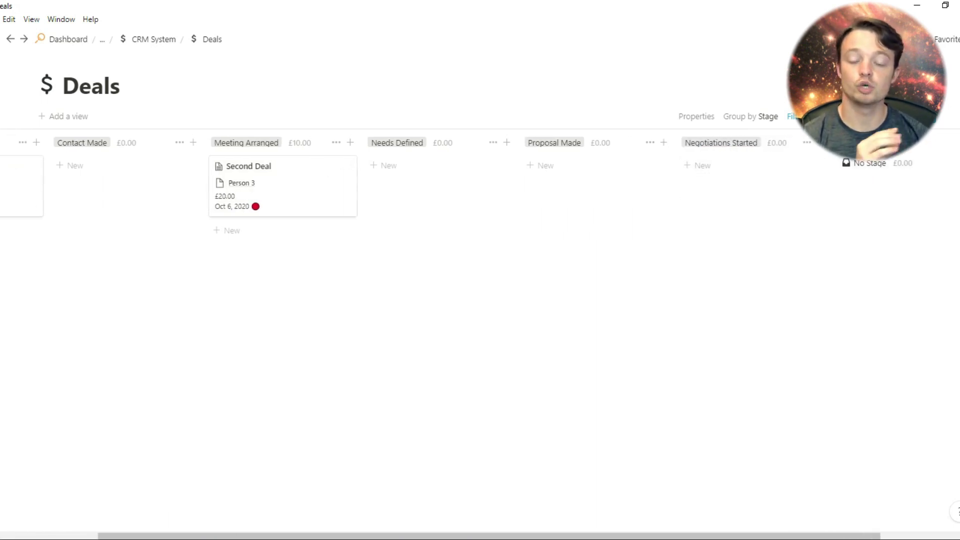
pyautogui.hscroll(-5, 671, 193)
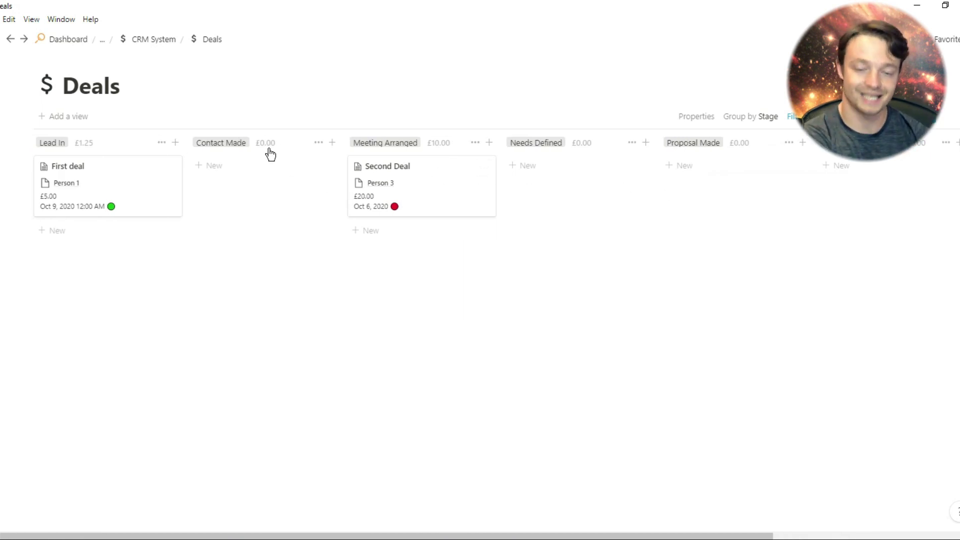
pyautogui.click(155, 44)
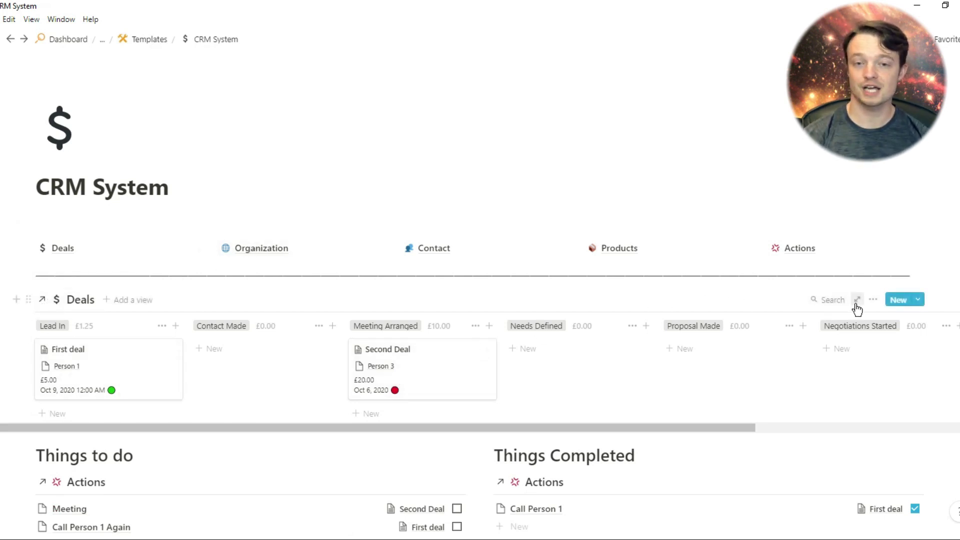
pyautogui.click(874, 300)
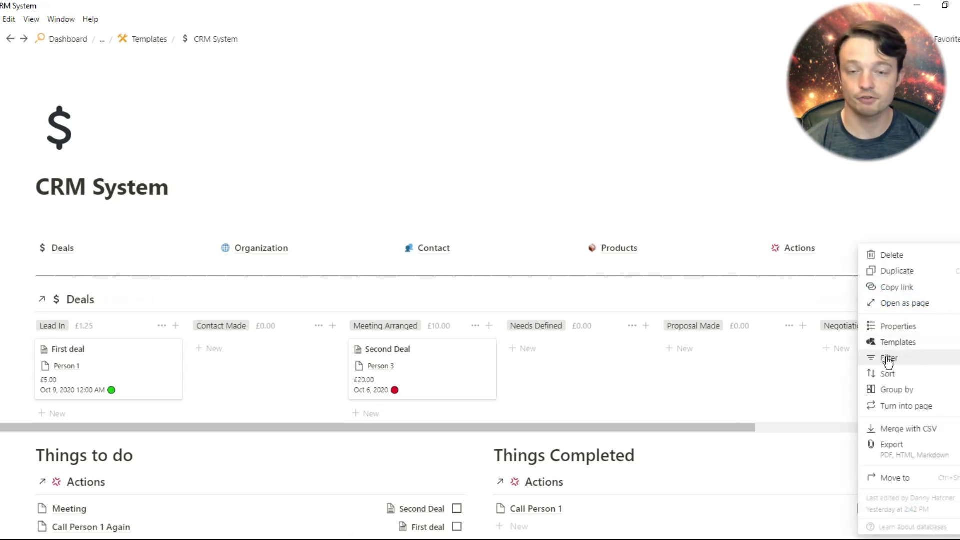
pyautogui.click(786, 390)
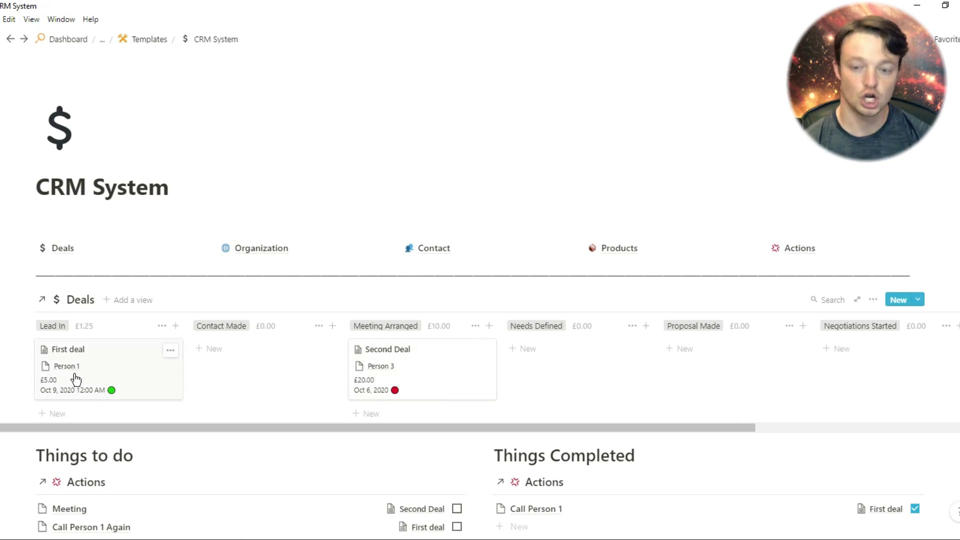
pyautogui.click(103, 374)
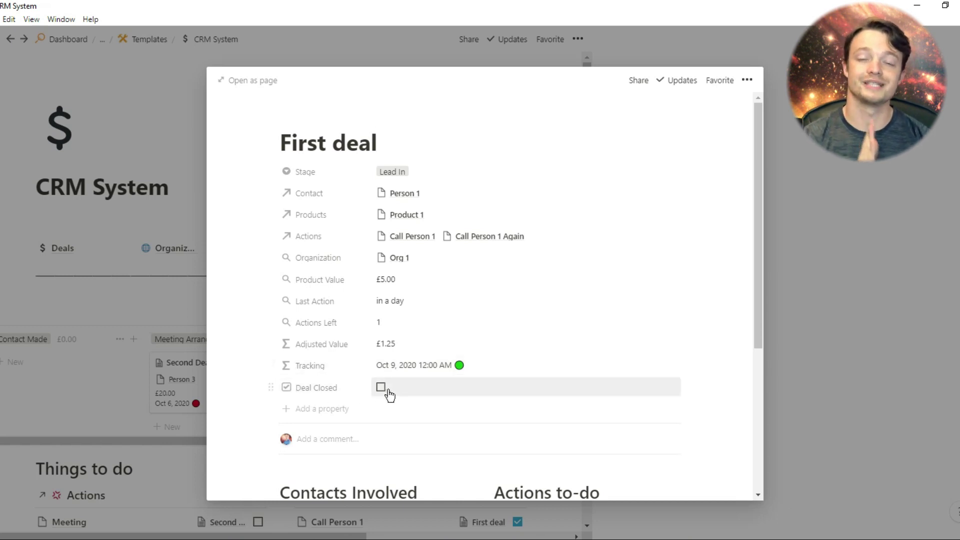
pyautogui.click(119, 368)
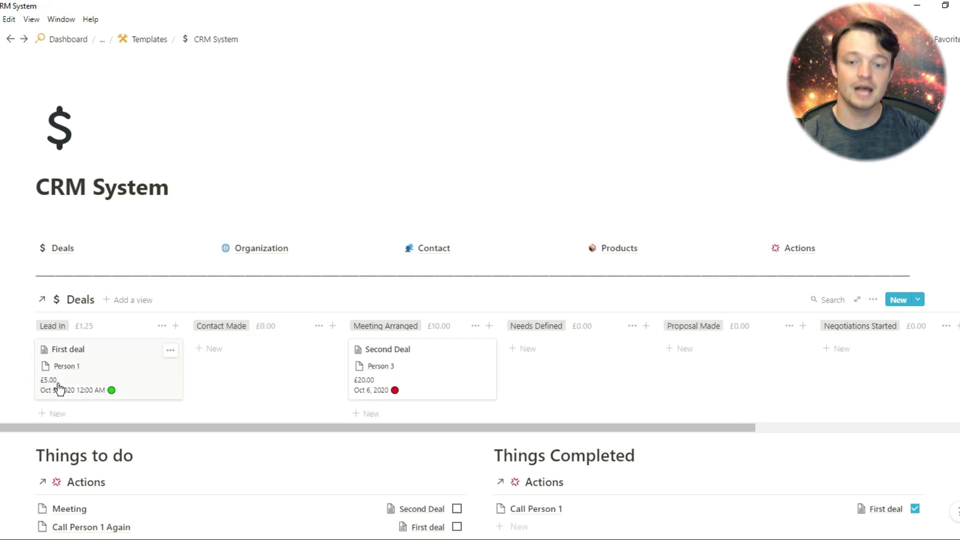
pyautogui.moveTo(59, 387); pyautogui.dragTo(208, 384)
pyautogui.moveTo(265, 360); pyautogui.dragTo(860, 349)
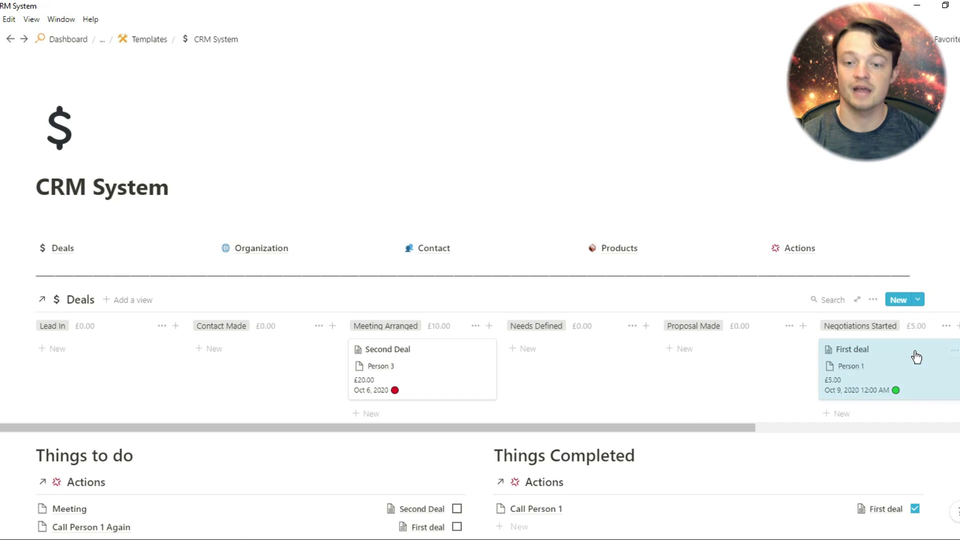
pyautogui.moveTo(917, 357); pyautogui.dragTo(445, 401)
pyautogui.click(442, 357)
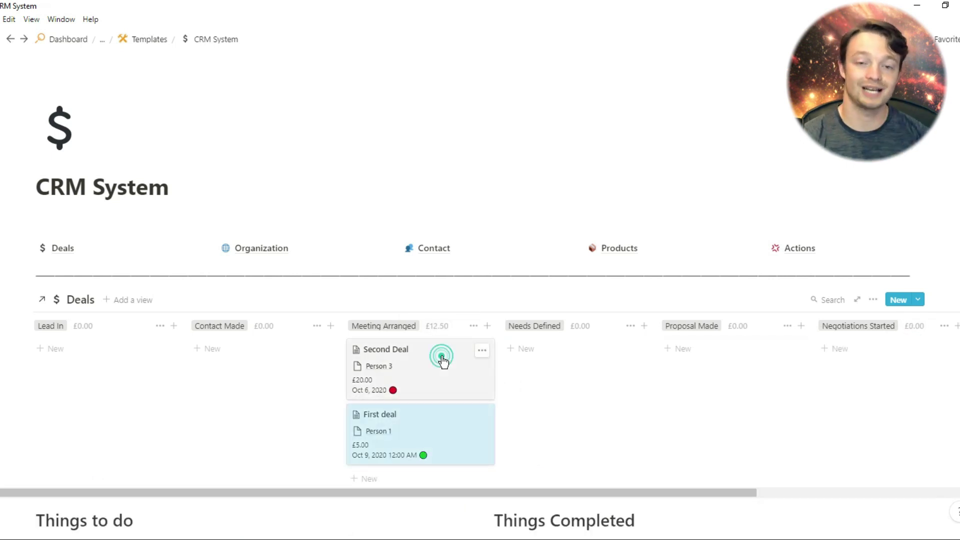
pyautogui.moveTo(443, 360); pyautogui.dragTo(290, 347)
pyautogui.click(261, 382)
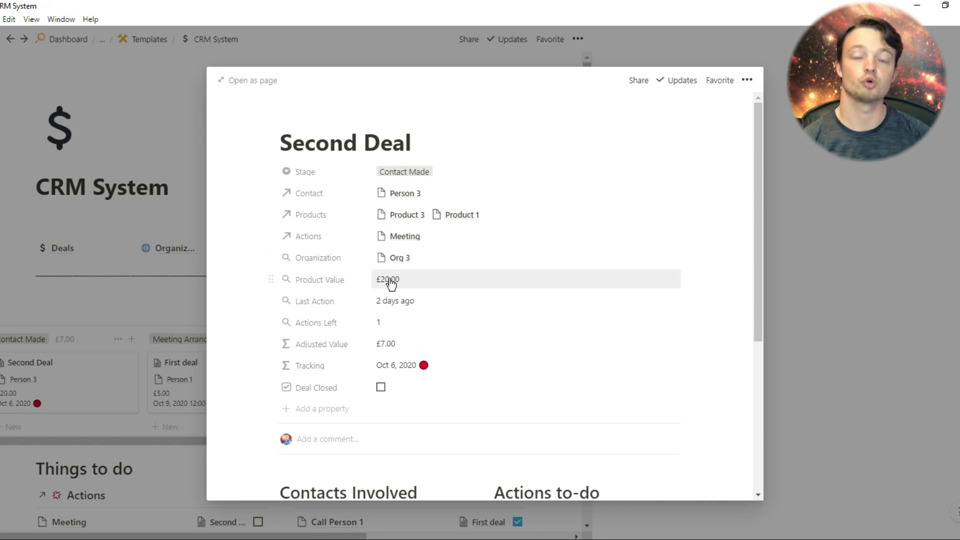
pyautogui.click(166, 322)
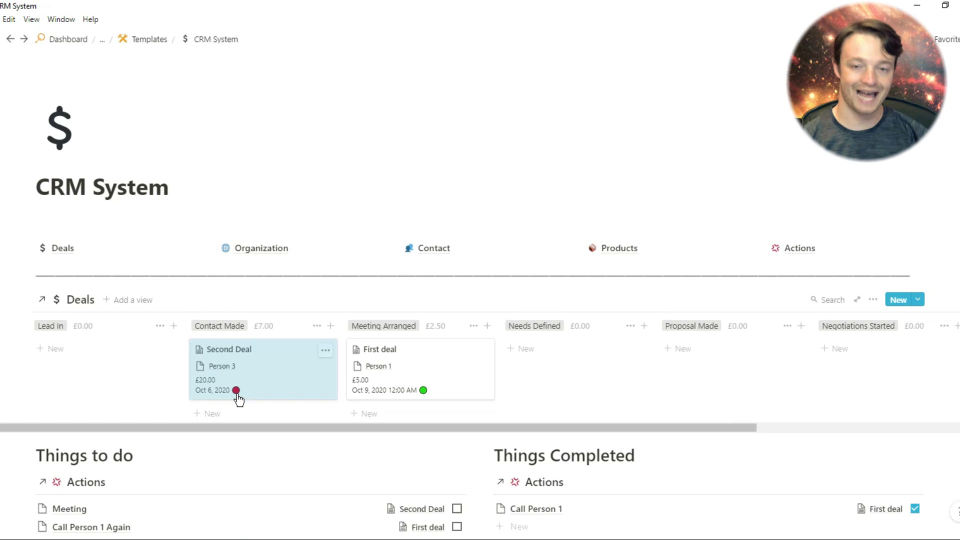
# Preview the Second Deal card and open it as a full page.
pyautogui.click(270, 376)
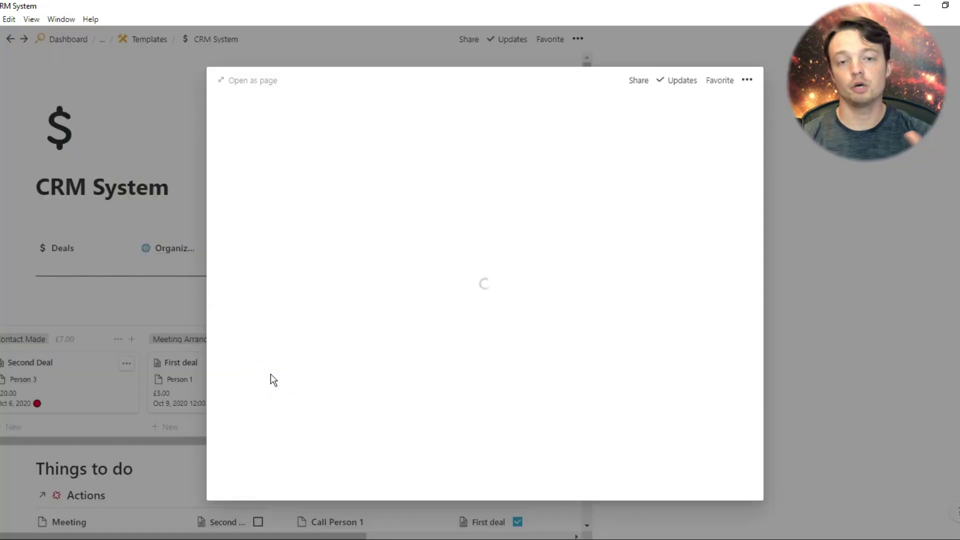
pyautogui.scroll(-4, 436, 382)
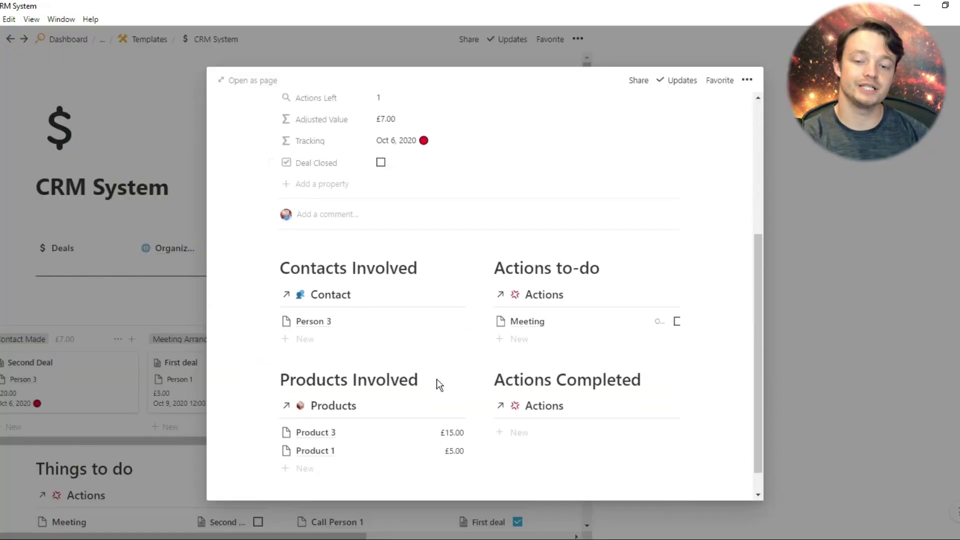
pyautogui.scroll(-1, 436, 380)
pyautogui.click(257, 80)
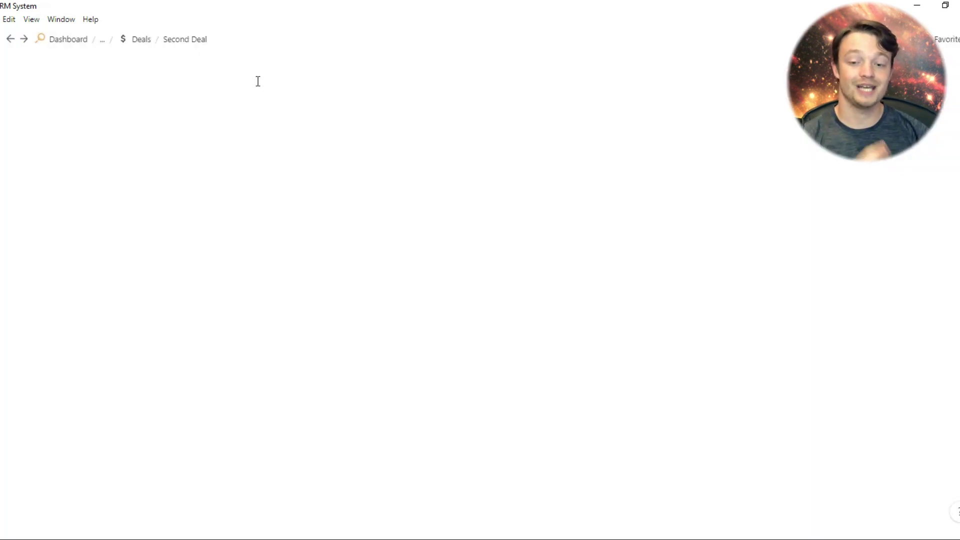
# Review Second Deal's properties, contacts, products and actions, then go up to the Deals database.
pyautogui.scroll(-6, 312, 251)
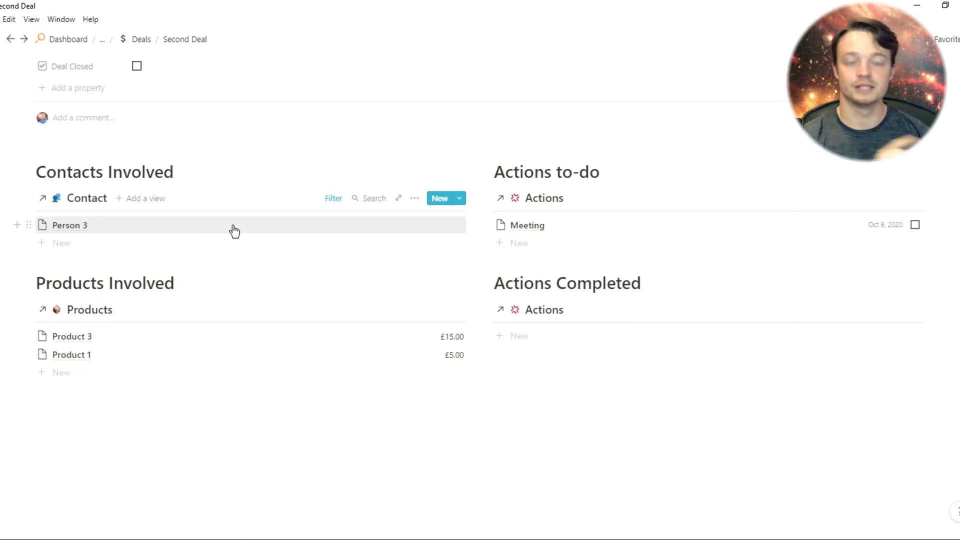
pyautogui.scroll(2, 580, 235)
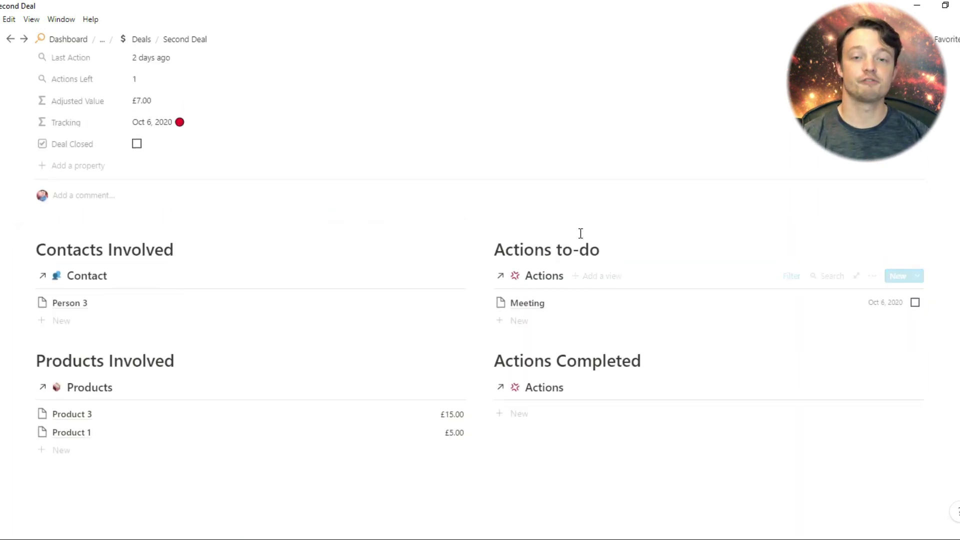
pyautogui.scroll(1, 580, 233)
pyautogui.click(549, 458)
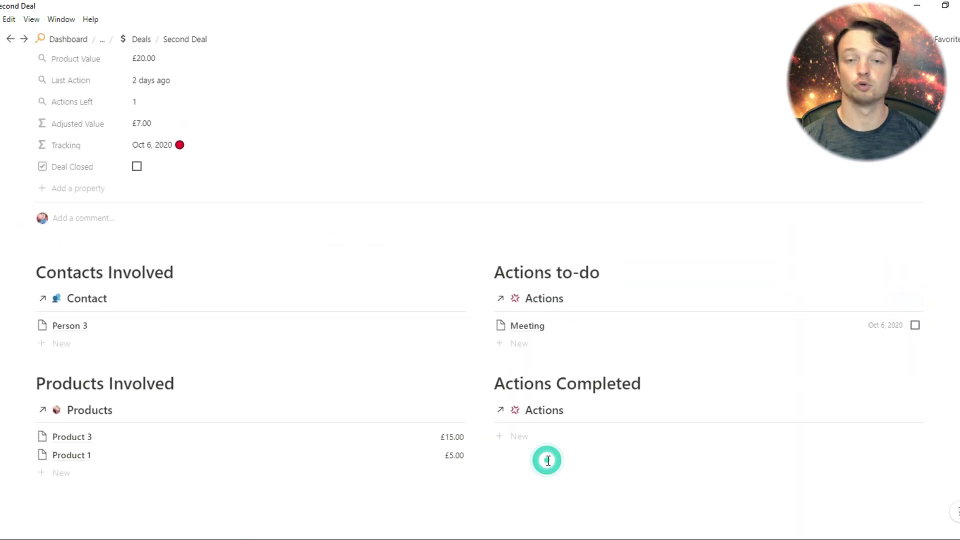
pyautogui.scroll(2, 518, 465)
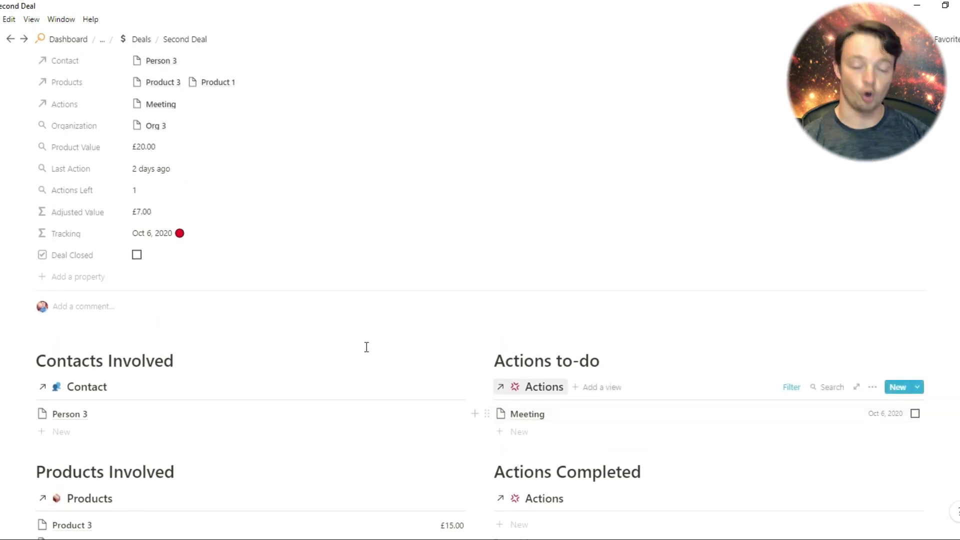
pyautogui.scroll(3, 367, 347)
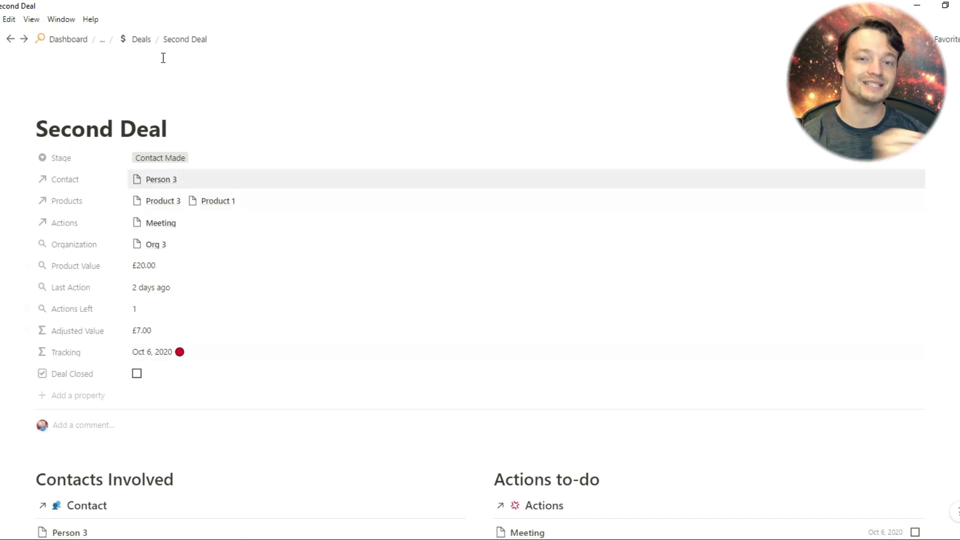
pyautogui.click(143, 40)
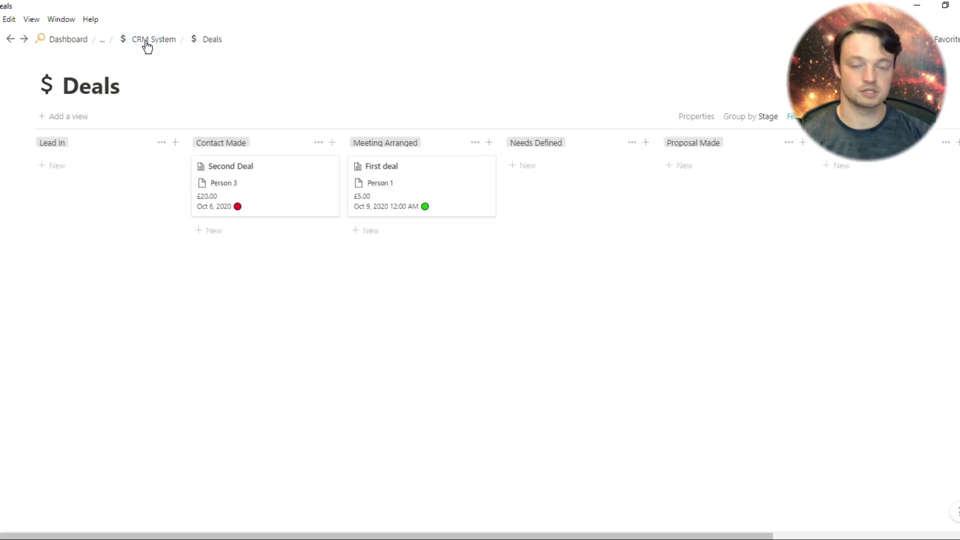
# Browse the Organization database, then open the Contact database from the CRM System page.
pyautogui.click(147, 45)
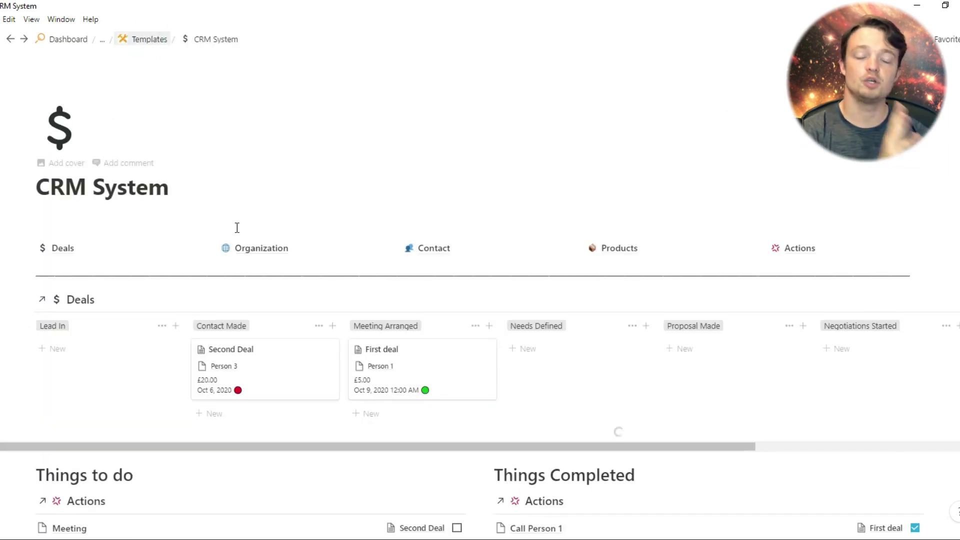
pyautogui.click(303, 248)
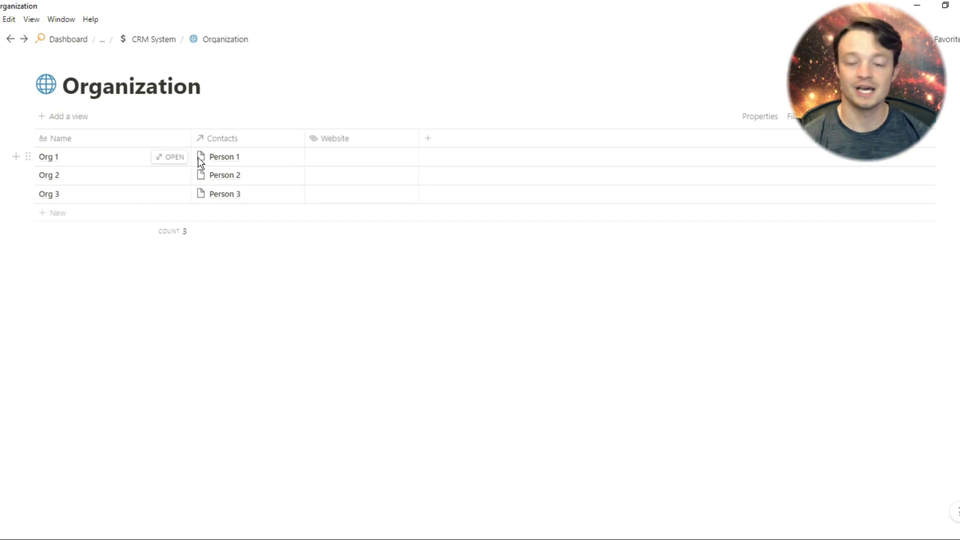
pyautogui.click(154, 40)
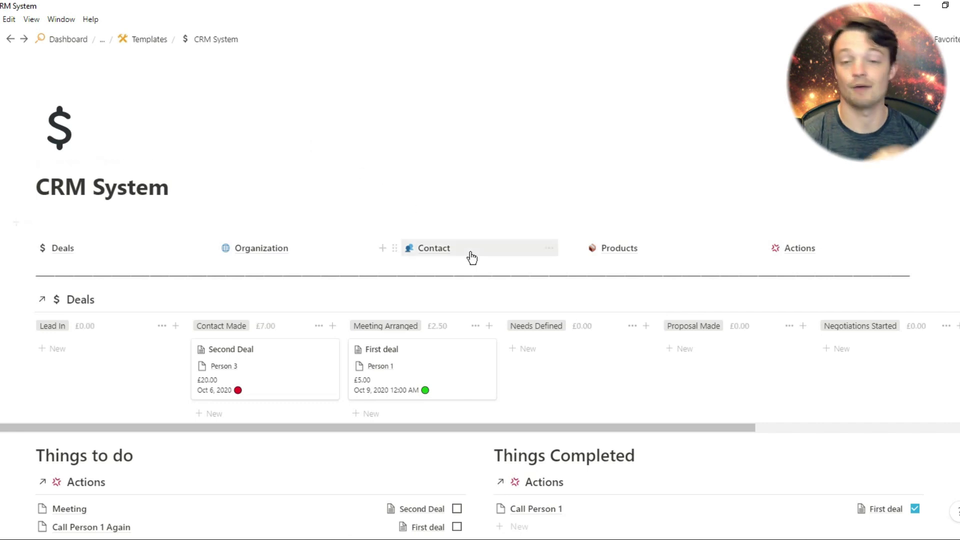
pyautogui.click(470, 255)
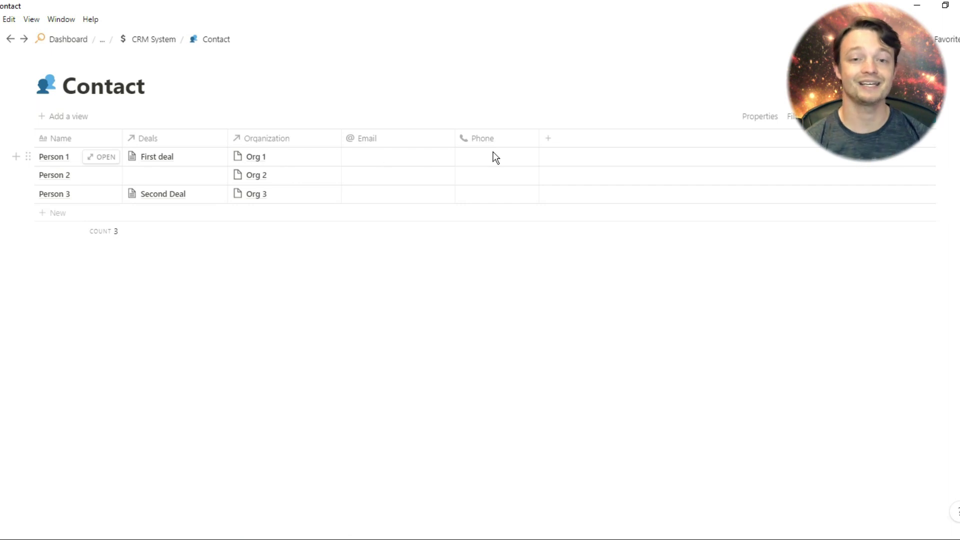
pyautogui.click(153, 40)
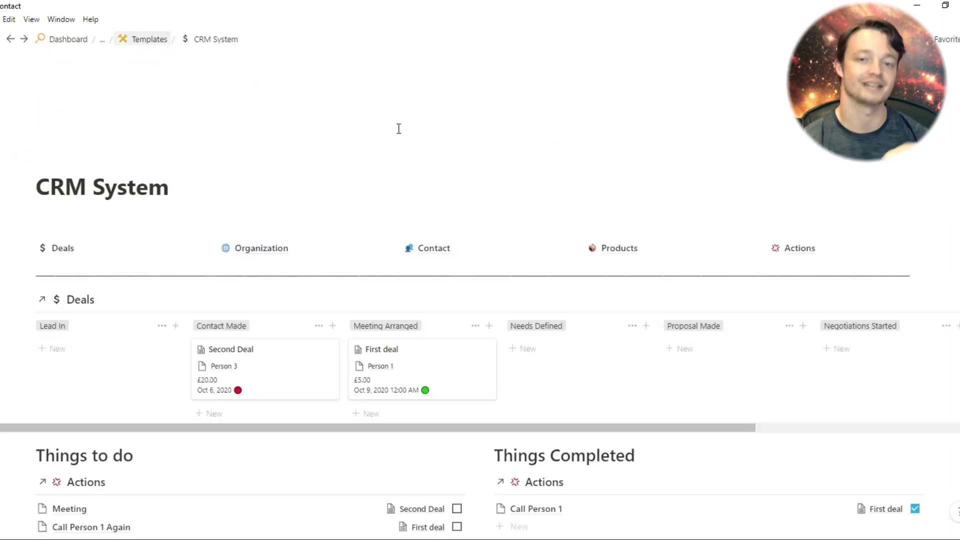
pyautogui.click(652, 255)
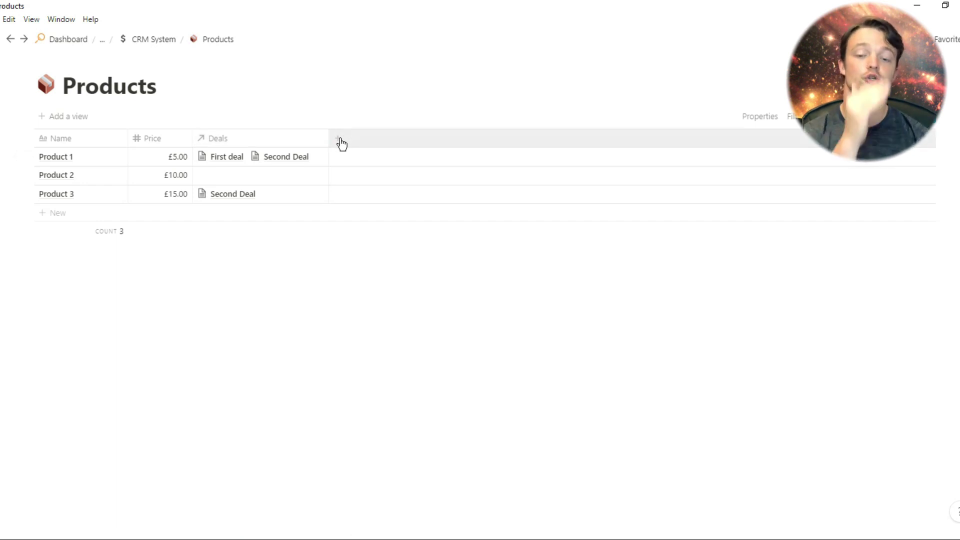
pyautogui.click(164, 44)
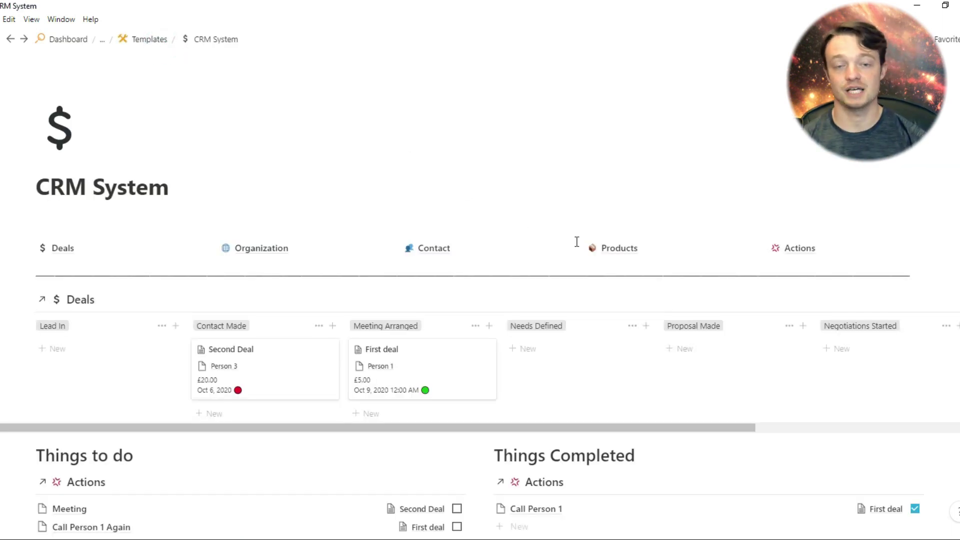
pyautogui.click(828, 250)
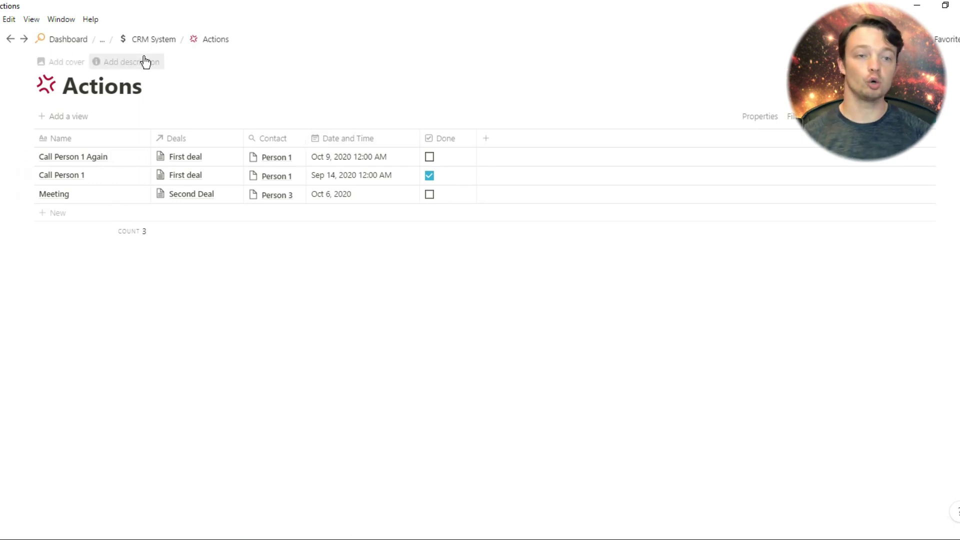
pyautogui.click(133, 44)
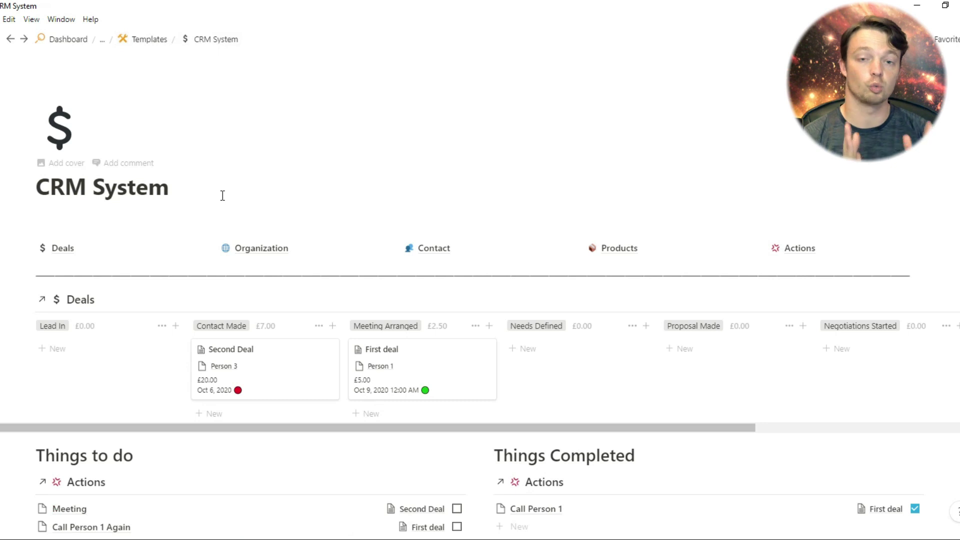
pyautogui.click(222, 193)
pyautogui.scroll(-3, 222, 193)
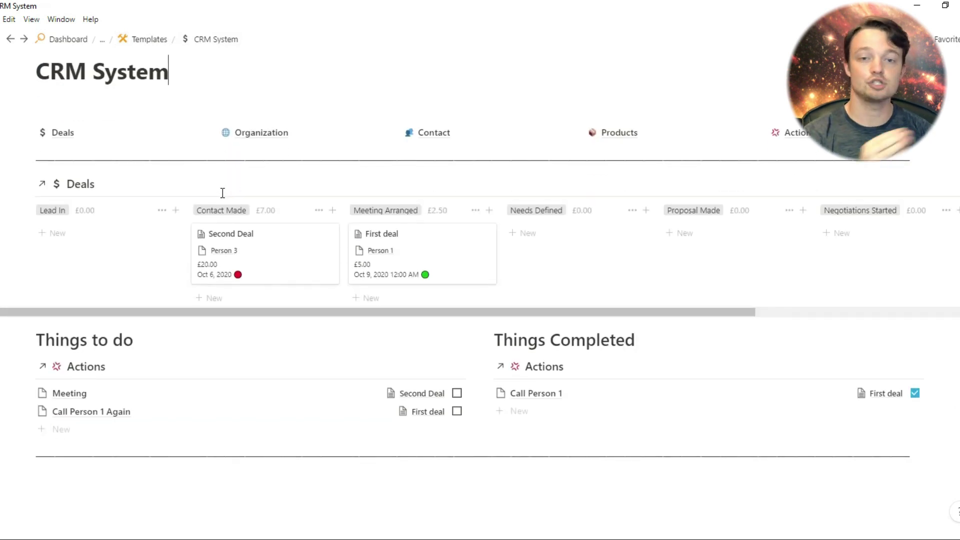